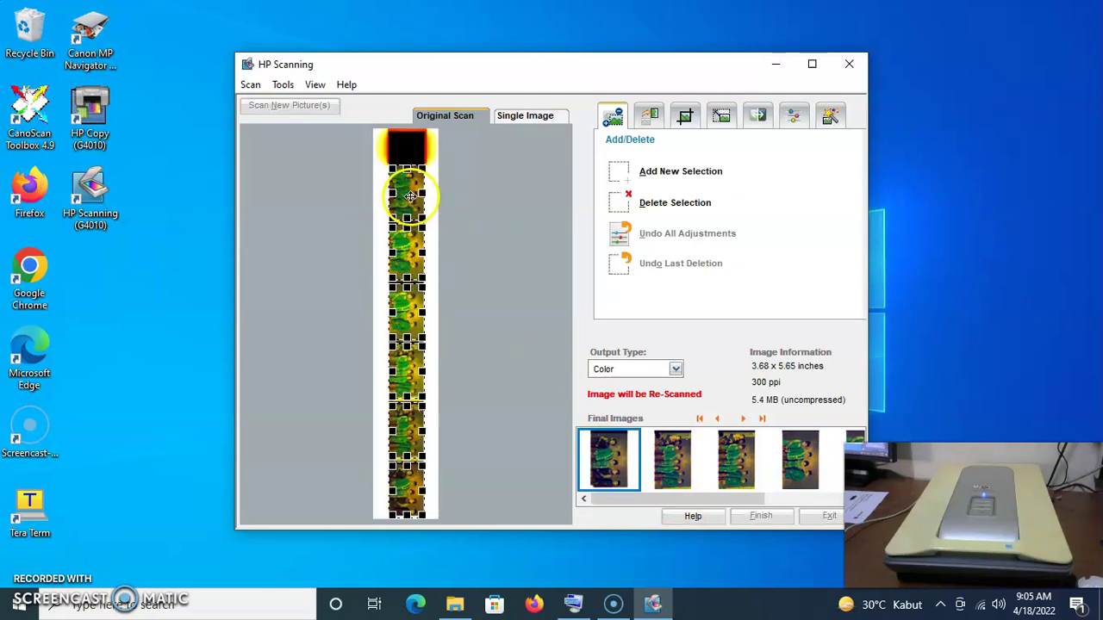
- Delete the selections of all negative frames except the second one from the bottom of the film strip
{"action": "left_click", "coordinate": [671, 205]}
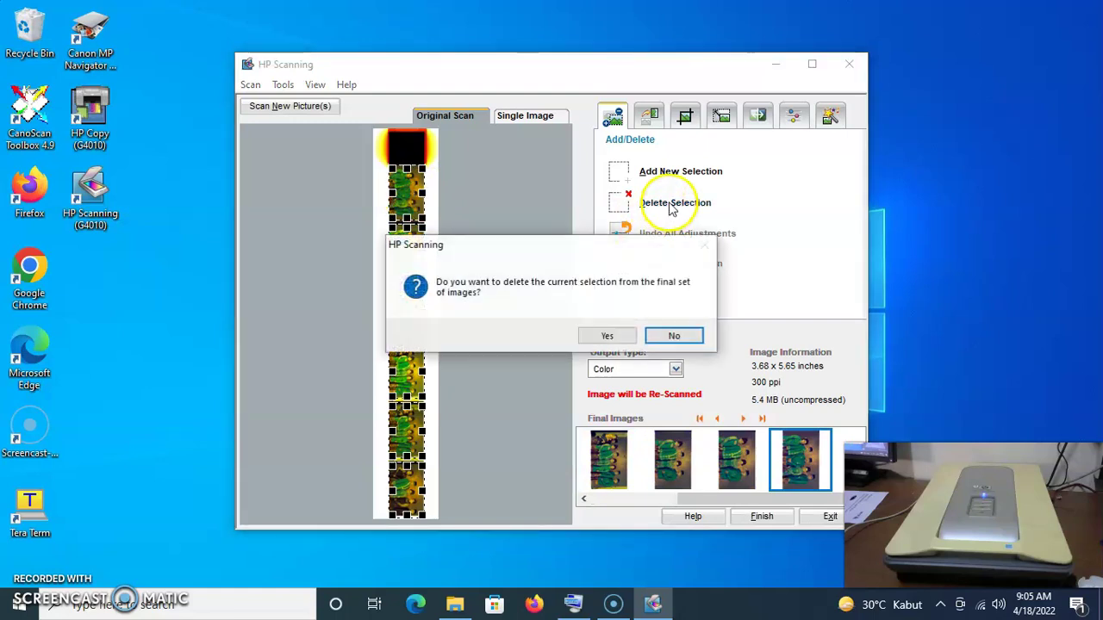
{"action": "left_click", "coordinate": [603, 335]}
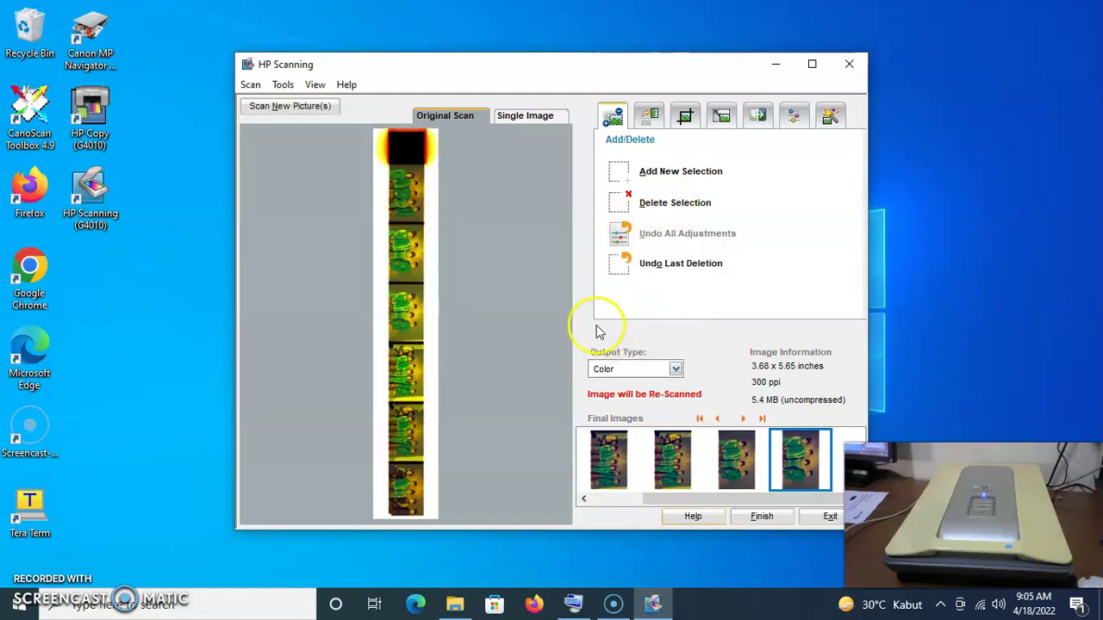
{"action": "left_click", "coordinate": [402, 247]}
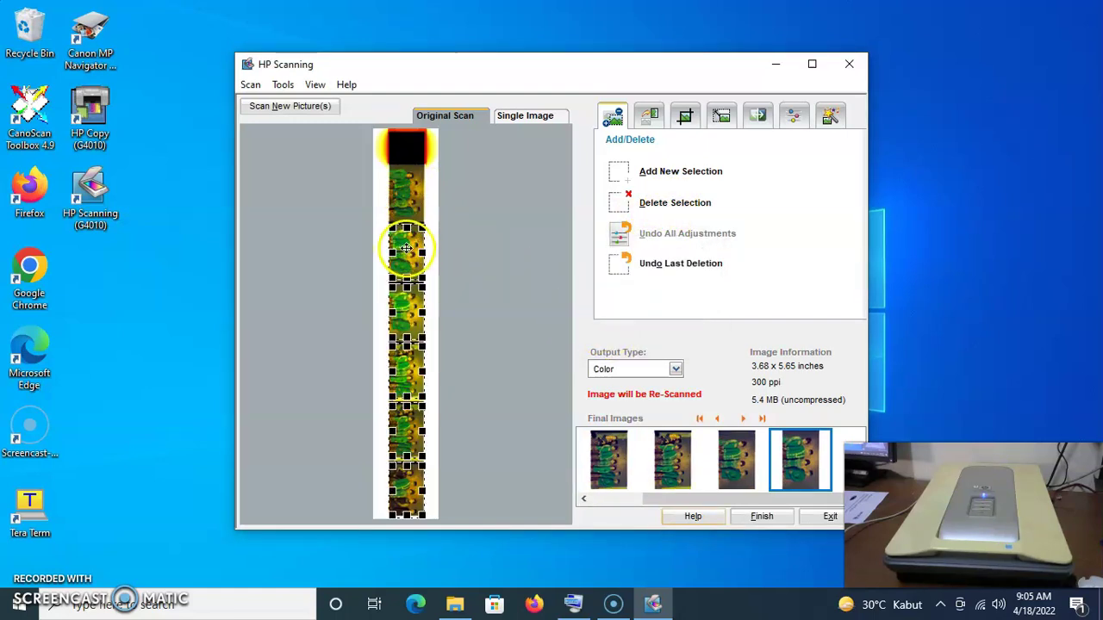
{"action": "left_click", "coordinate": [662, 211]}
{"action": "left_click", "coordinate": [603, 335]}
{"action": "left_click", "coordinate": [397, 307]}
{"action": "left_click", "coordinate": [668, 215]}
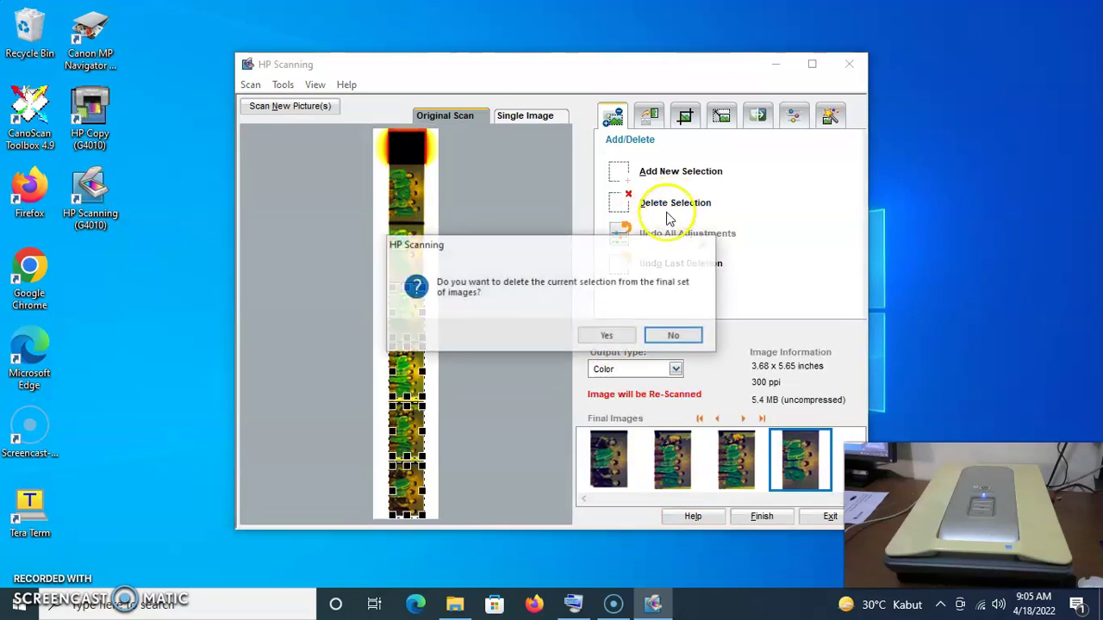
{"action": "left_click", "coordinate": [605, 335]}
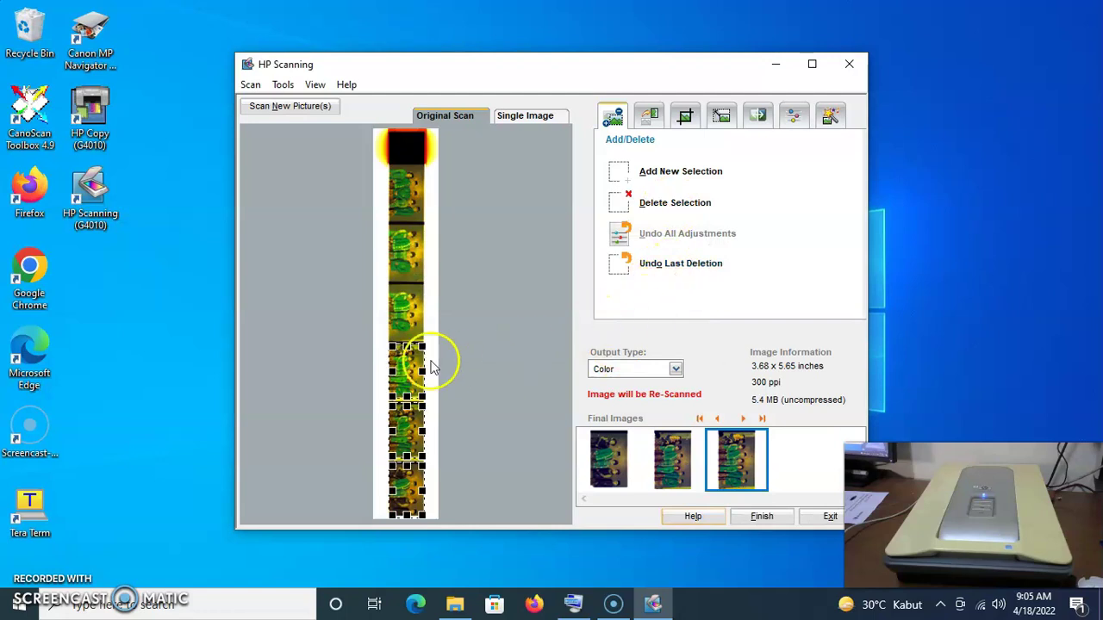
{"action": "left_click", "coordinate": [663, 215]}
{"action": "left_click", "coordinate": [608, 336]}
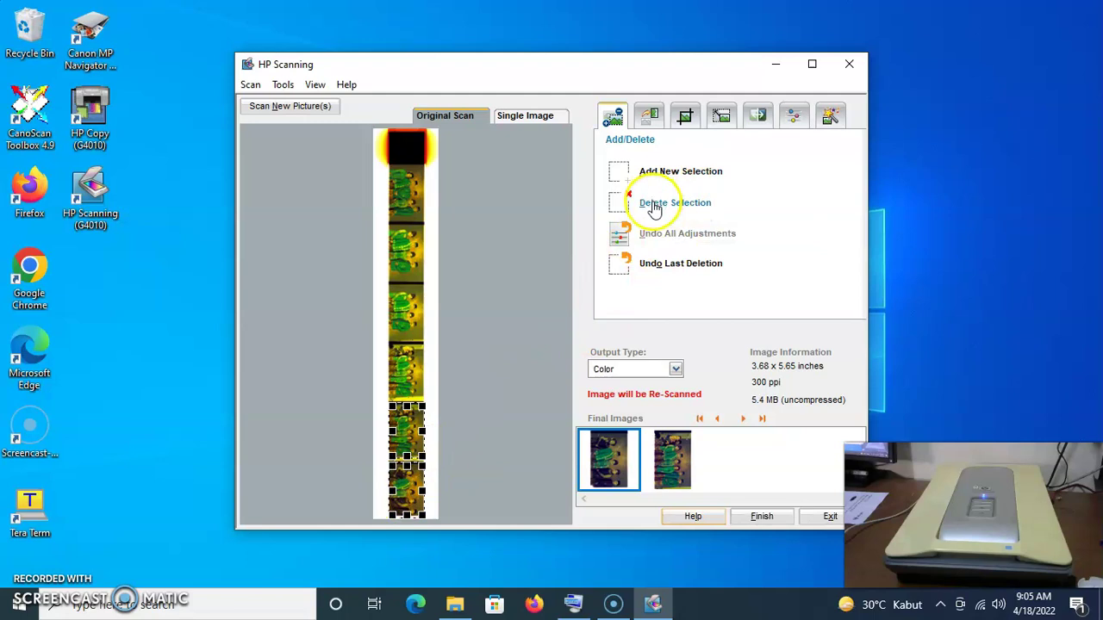
{"action": "left_click", "coordinate": [653, 206]}
{"action": "left_click", "coordinate": [603, 336]}
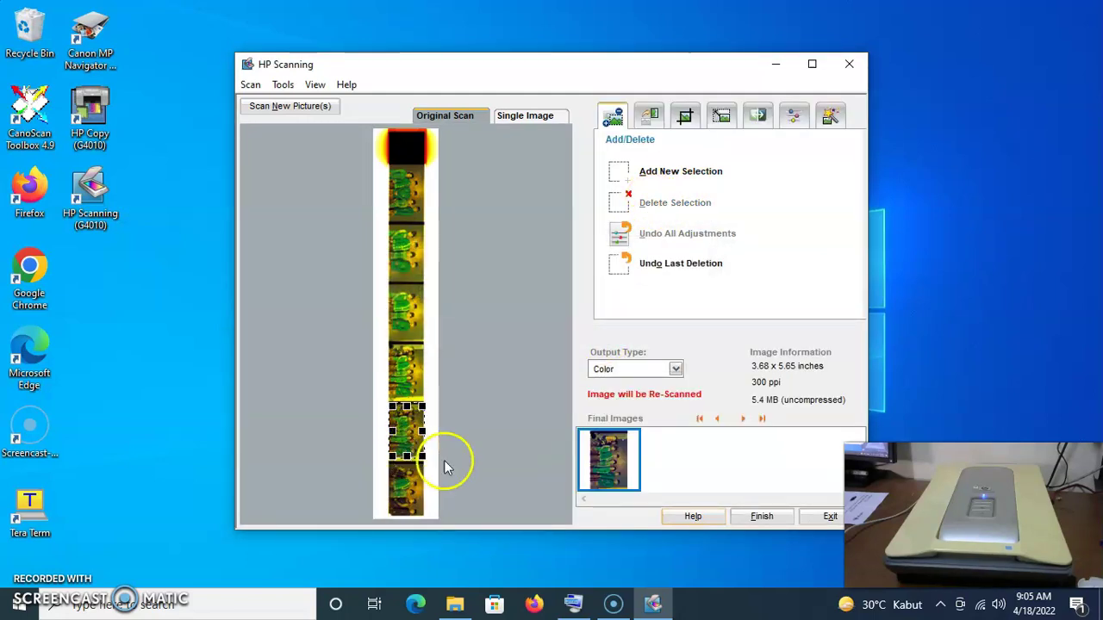
- Finish the scan of the remaining frame to file and end the session without scanning more pictures
{"action": "left_click", "coordinate": [761, 516]}
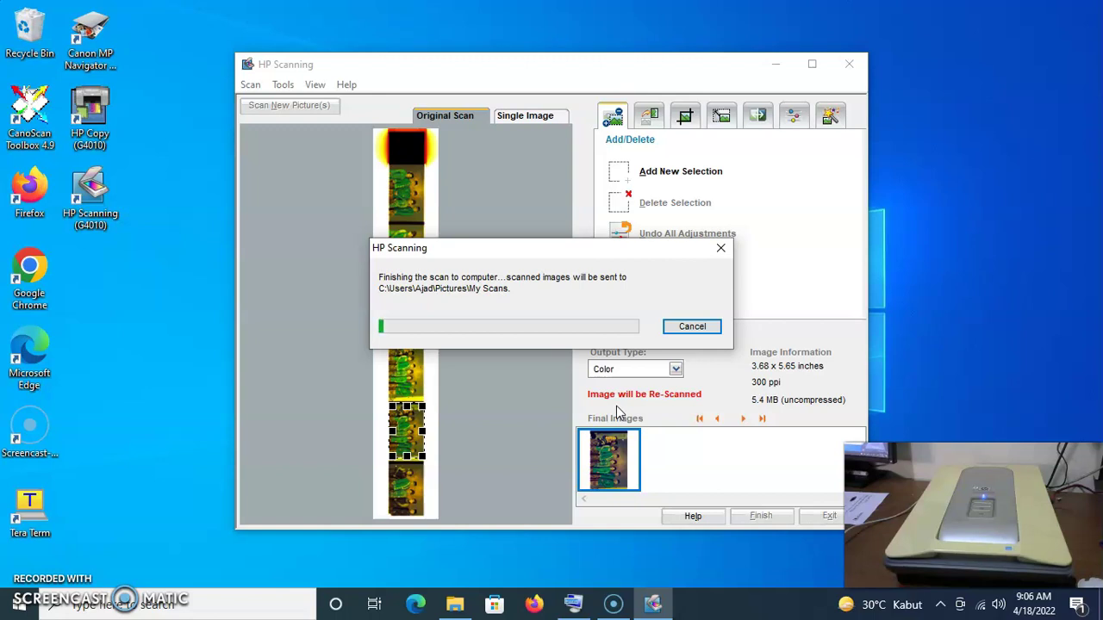
{"action": "left_click", "coordinate": [625, 410]}
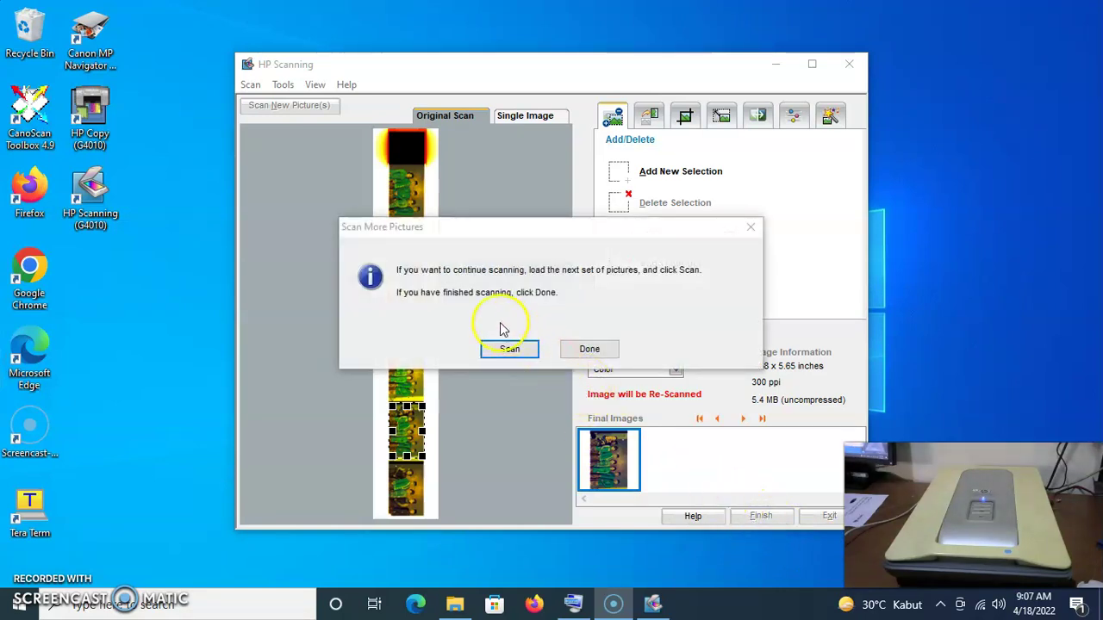
{"action": "left_click", "coordinate": [584, 352]}
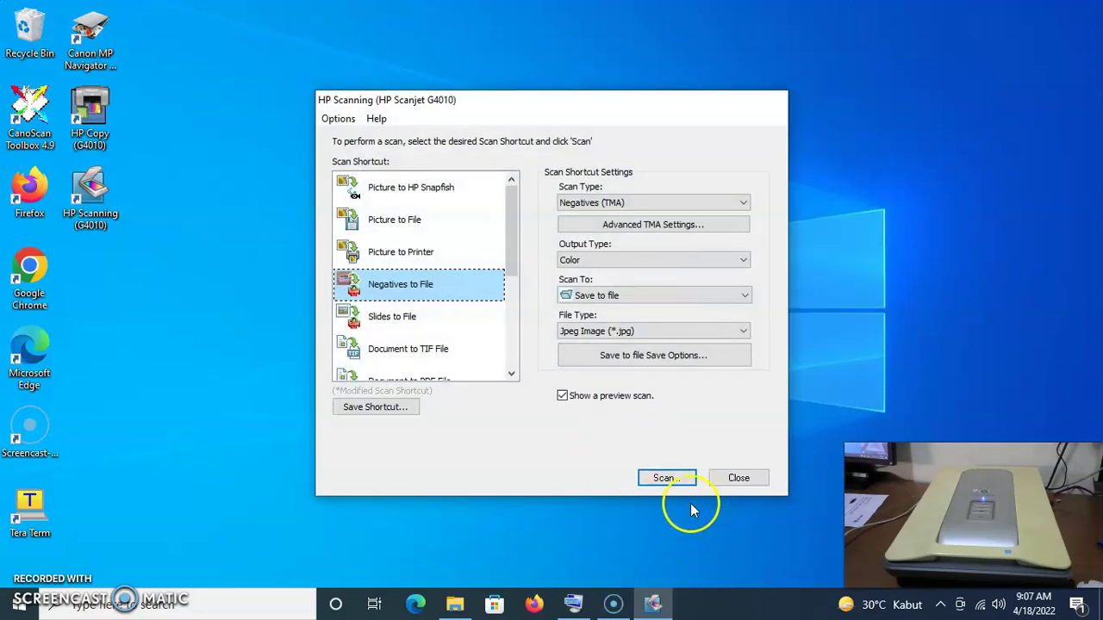
- Switch to File Explorer and open the My Scans folder inside Pictures
{"action": "left_click", "coordinate": [461, 605]}
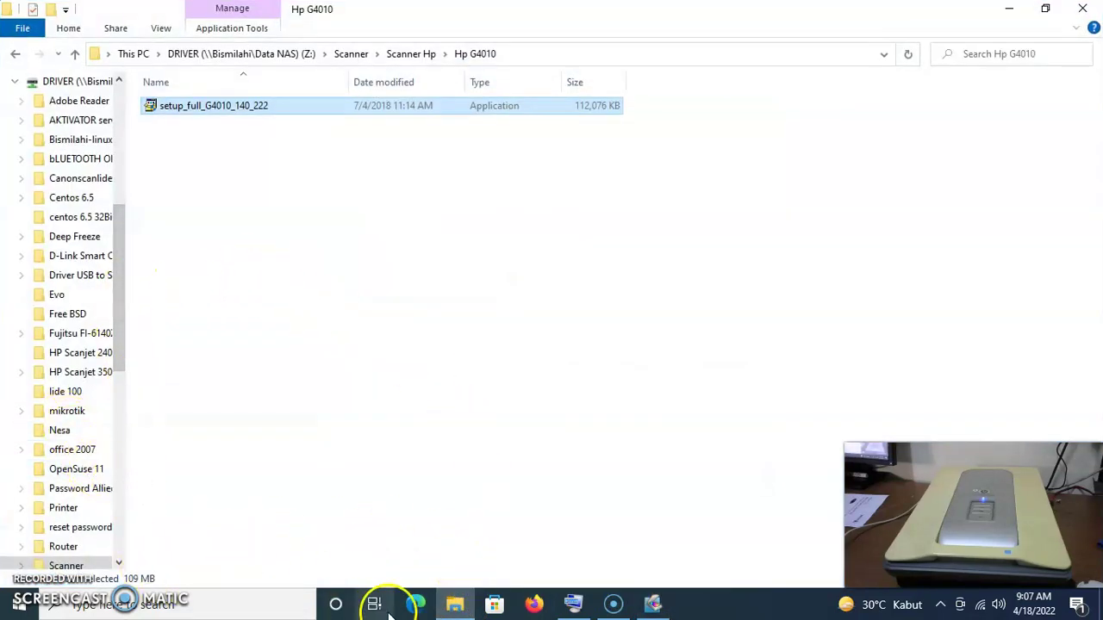
{"action": "left_click", "coordinate": [456, 607]}
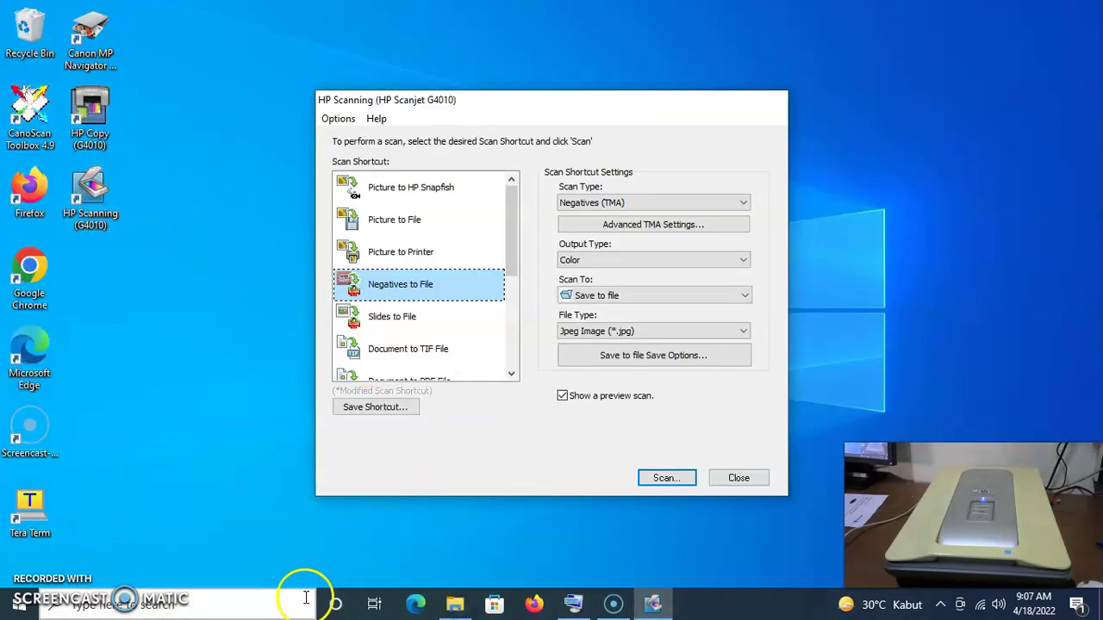
{"action": "left_click", "coordinate": [455, 607]}
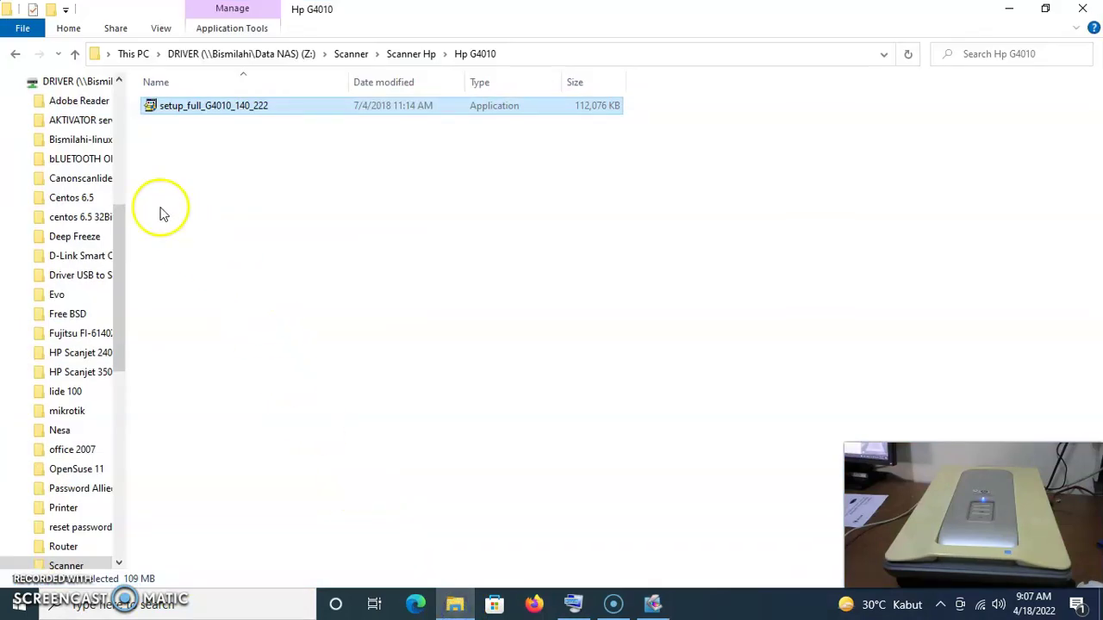
{"action": "left_click_drag", "start_coordinate": [120, 249], "coordinate": [134, 147]}
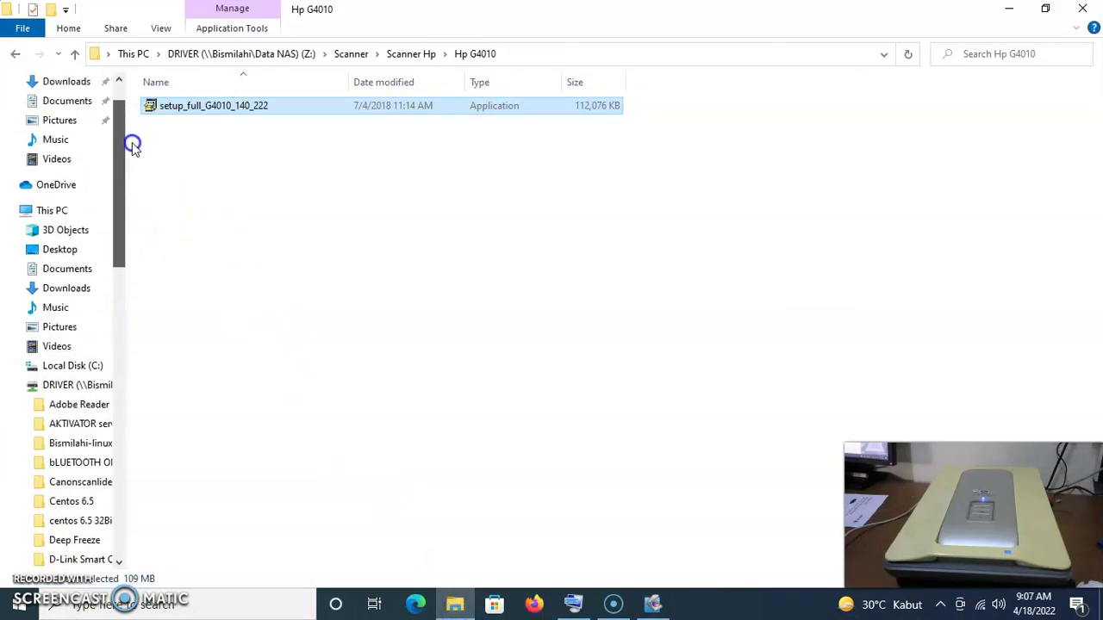
{"action": "left_click", "coordinate": [69, 103]}
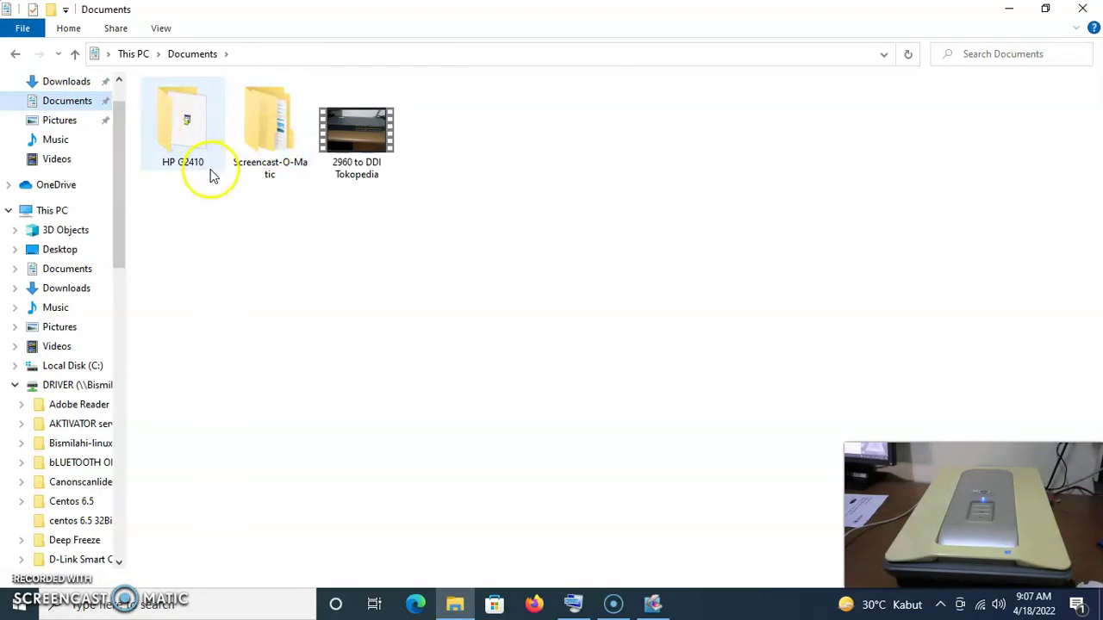
{"action": "left_click", "coordinate": [78, 124]}
{"action": "double_click", "coordinate": [267, 120]}
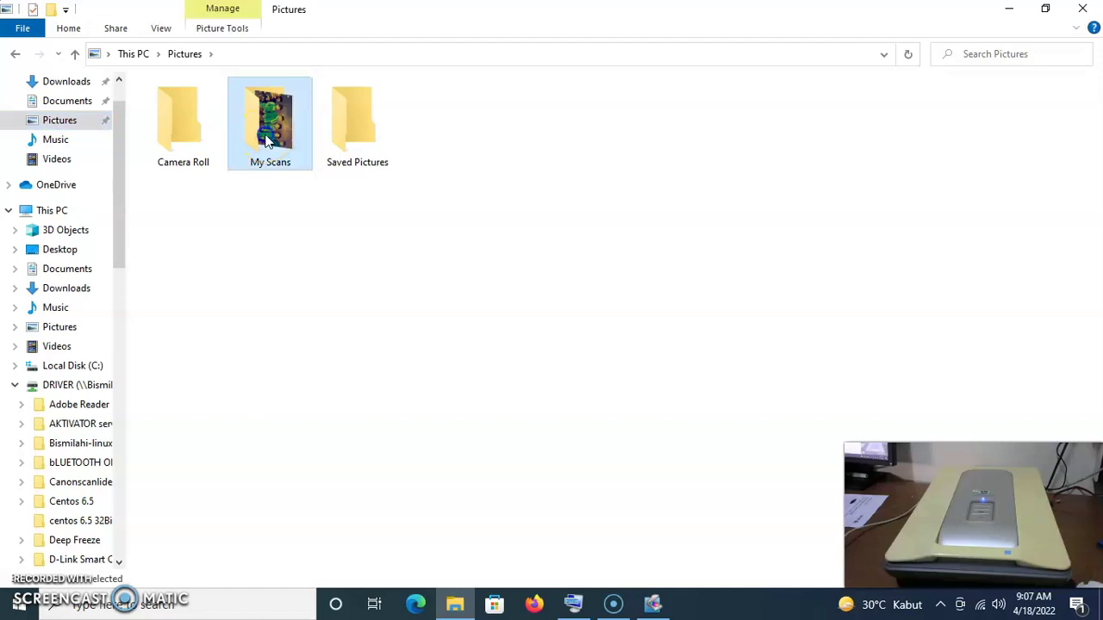
- Open scan0001 in the photo viewer, rotate it until the people stand upright, and close the viewer
{"action": "double_click", "coordinate": [194, 133]}
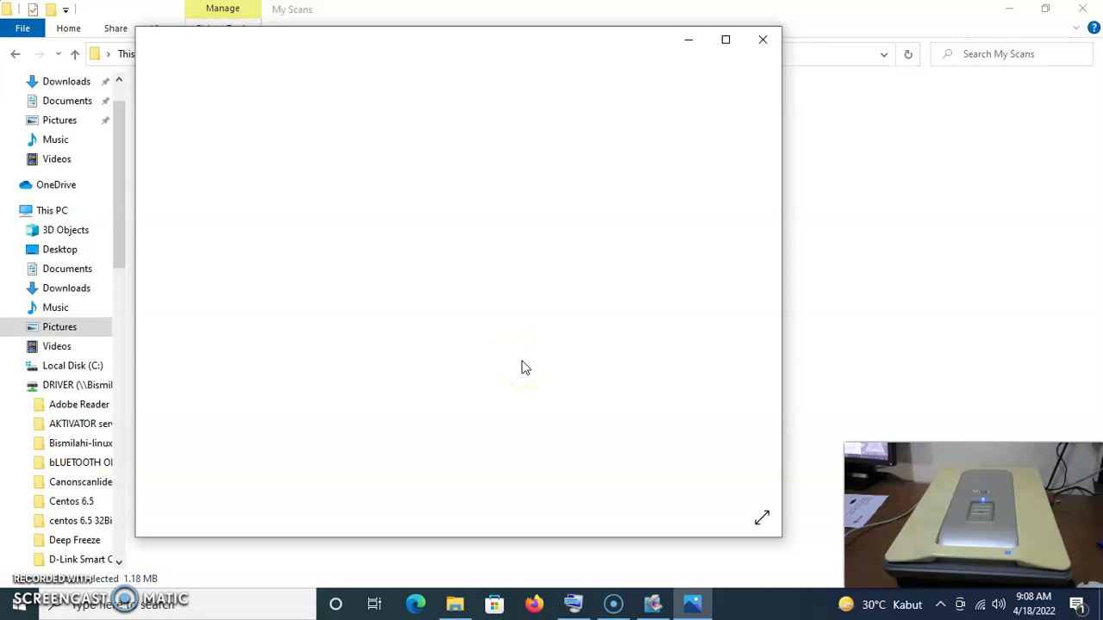
{"action": "left_click", "coordinate": [520, 77]}
{"action": "left_click", "coordinate": [522, 78]}
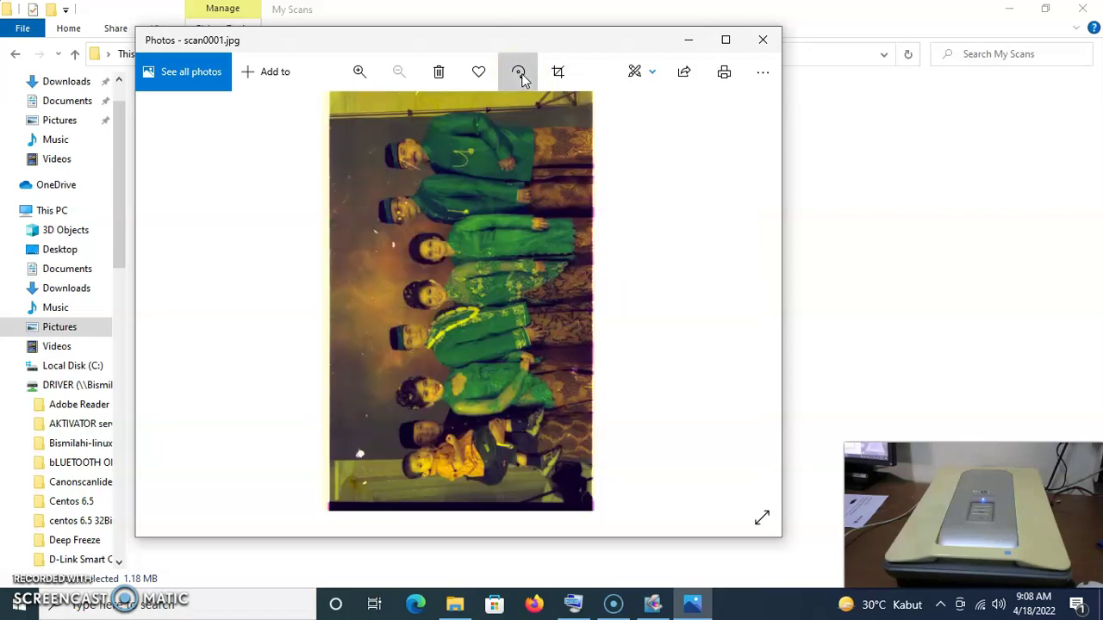
{"action": "left_click", "coordinate": [521, 79]}
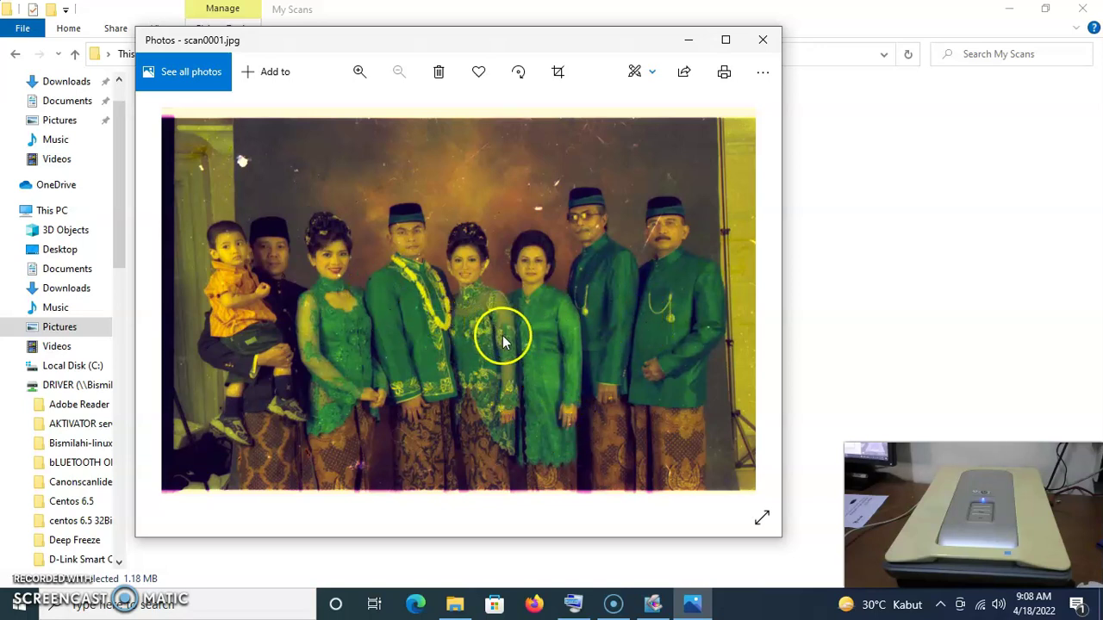
{"action": "left_click", "coordinate": [764, 40]}
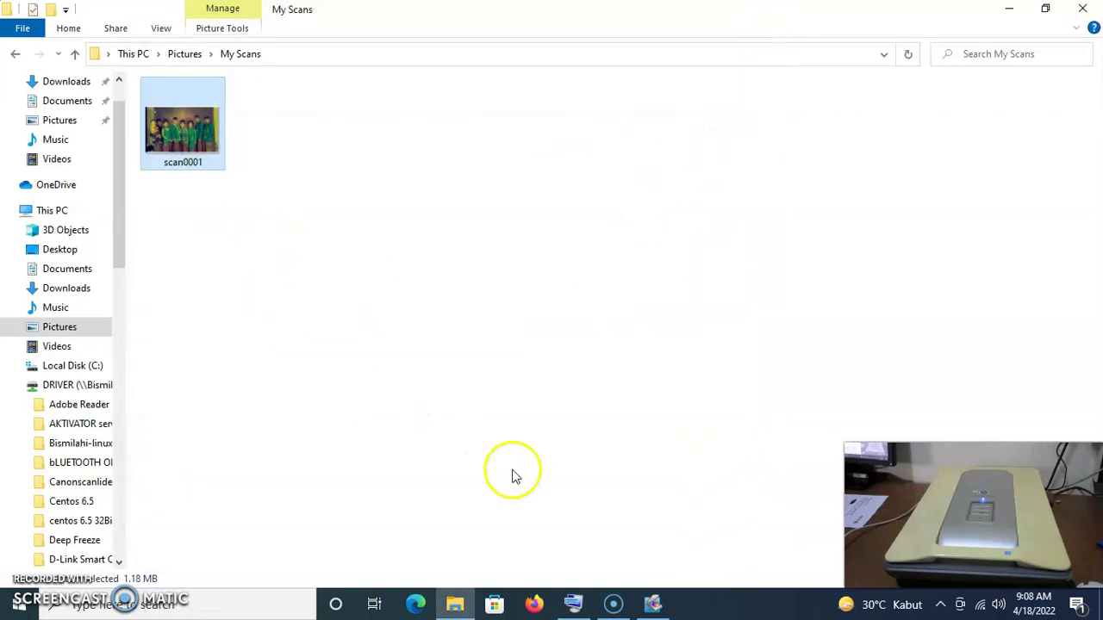
- Switch back to HP Scanning, choose Negatives (TMA) as the scan type, and look through the available scan shortcuts
{"action": "left_click", "coordinate": [653, 604]}
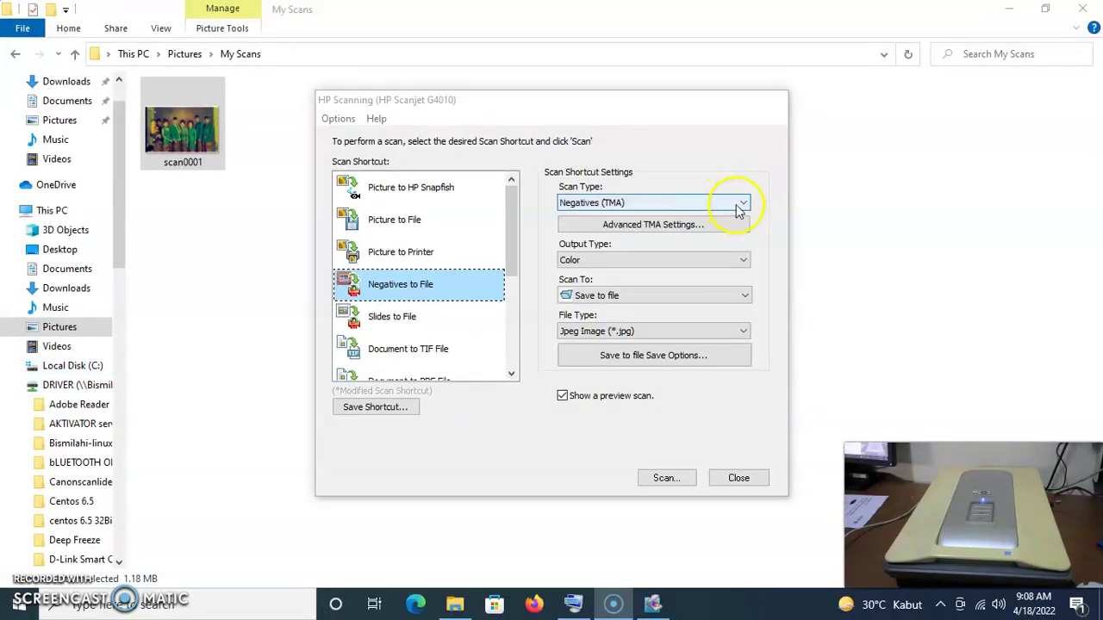
{"action": "left_click", "coordinate": [740, 204]}
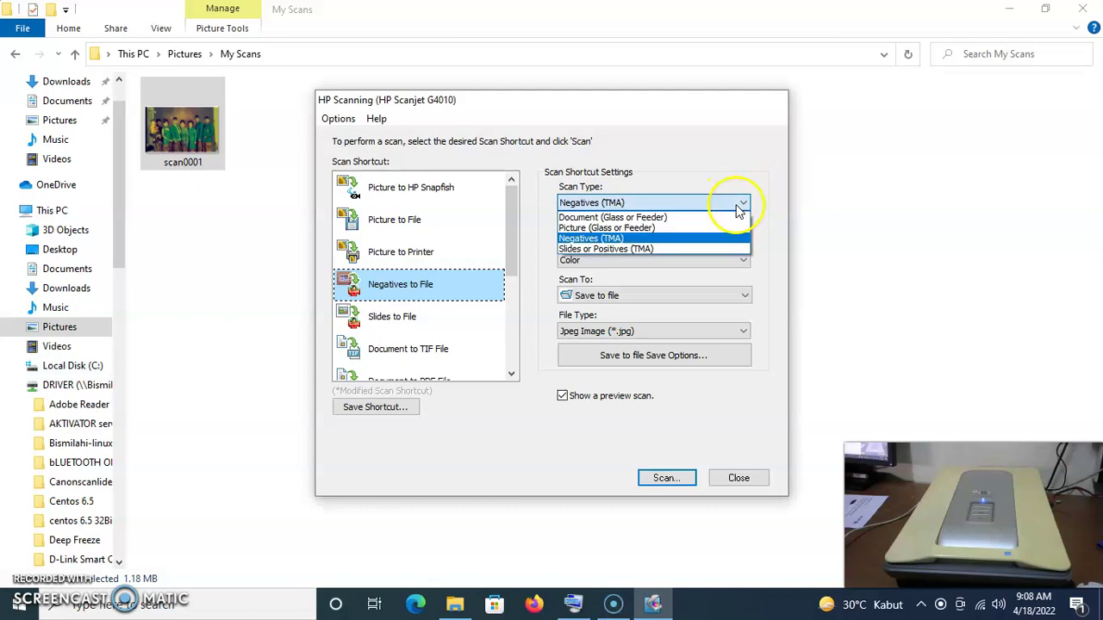
{"action": "left_click", "coordinate": [611, 239]}
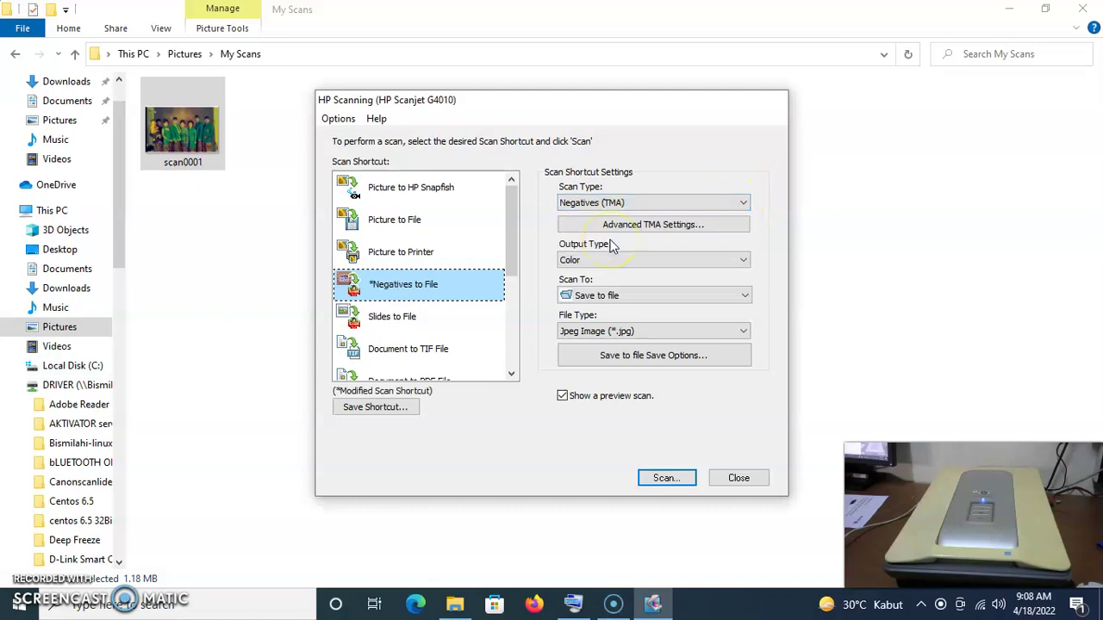
{"action": "left_click", "coordinate": [635, 203]}
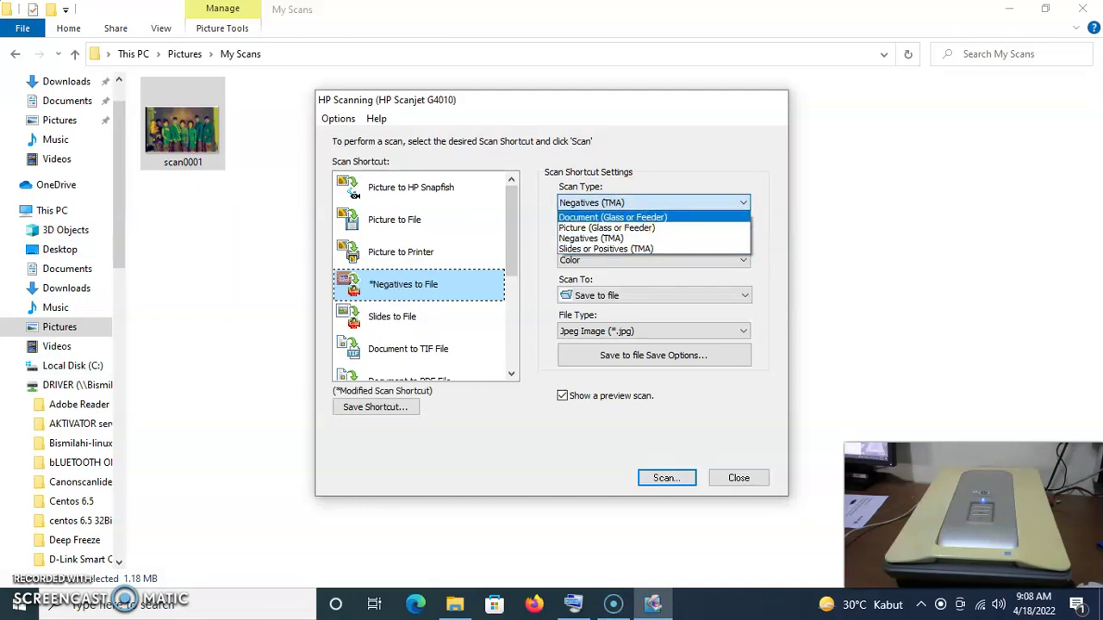
{"action": "left_click", "coordinate": [72, 366]}
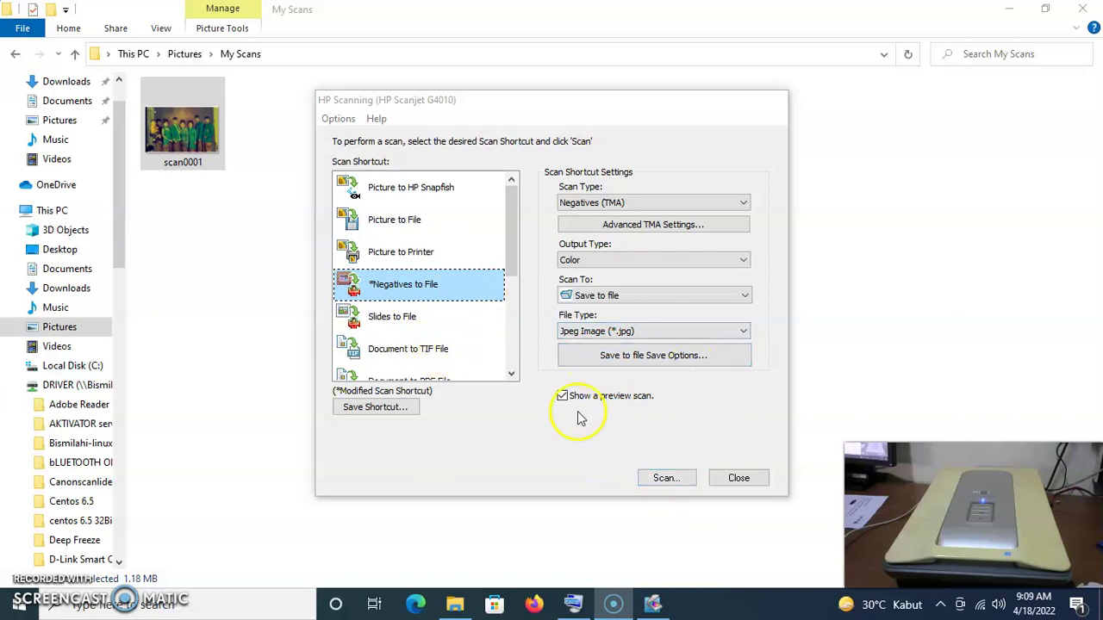
{"action": "left_click", "coordinate": [510, 374]}
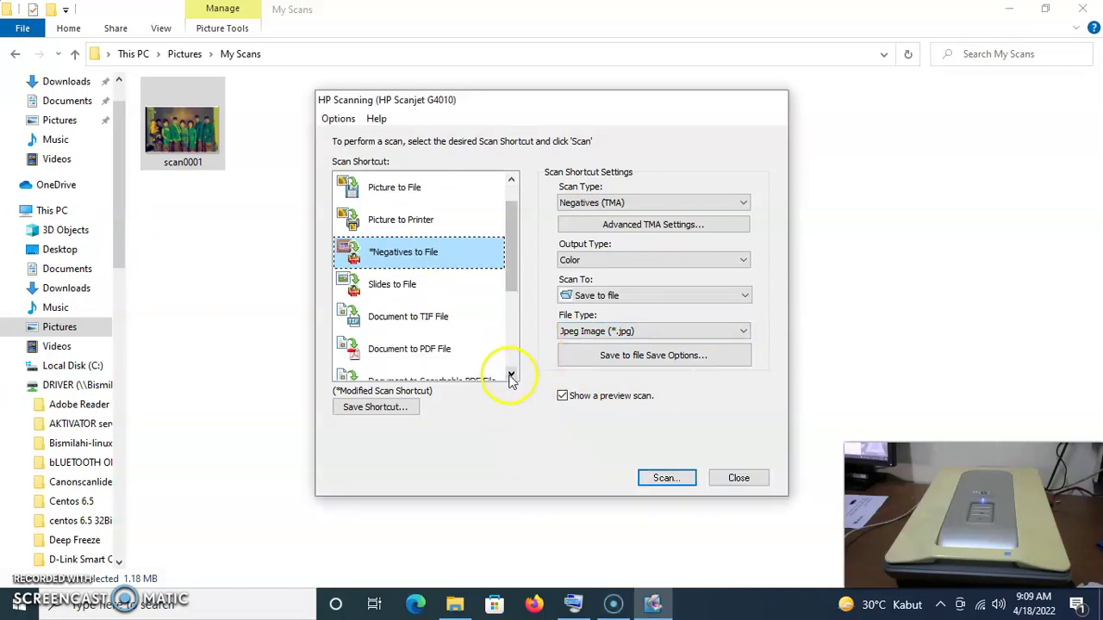
{"action": "left_click", "coordinate": [511, 374]}
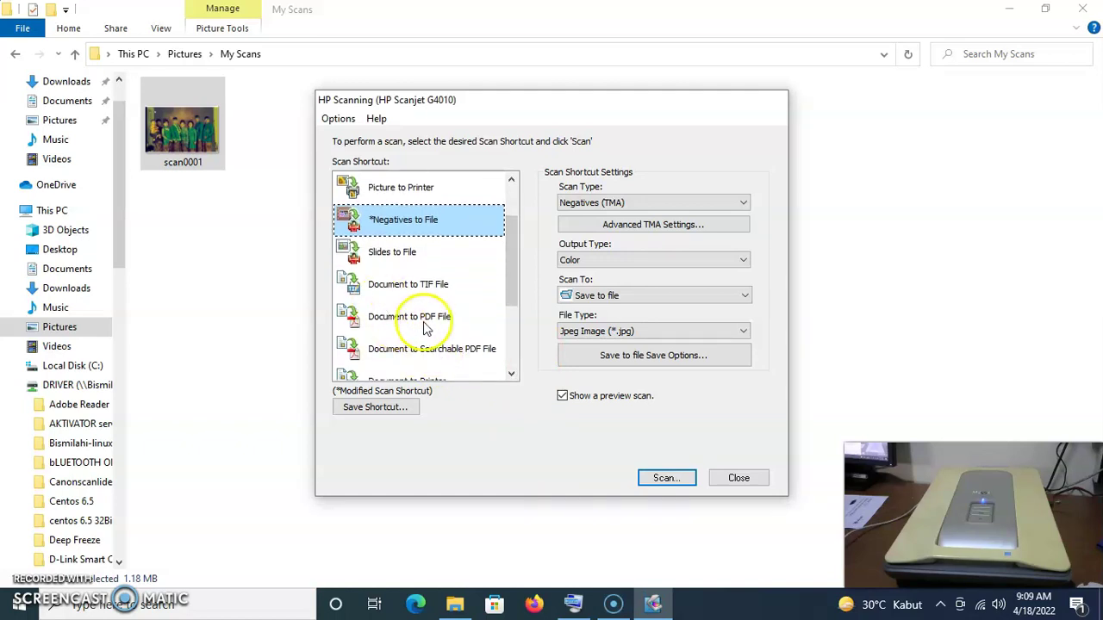
{"action": "mouse_move", "coordinate": [419, 325]}
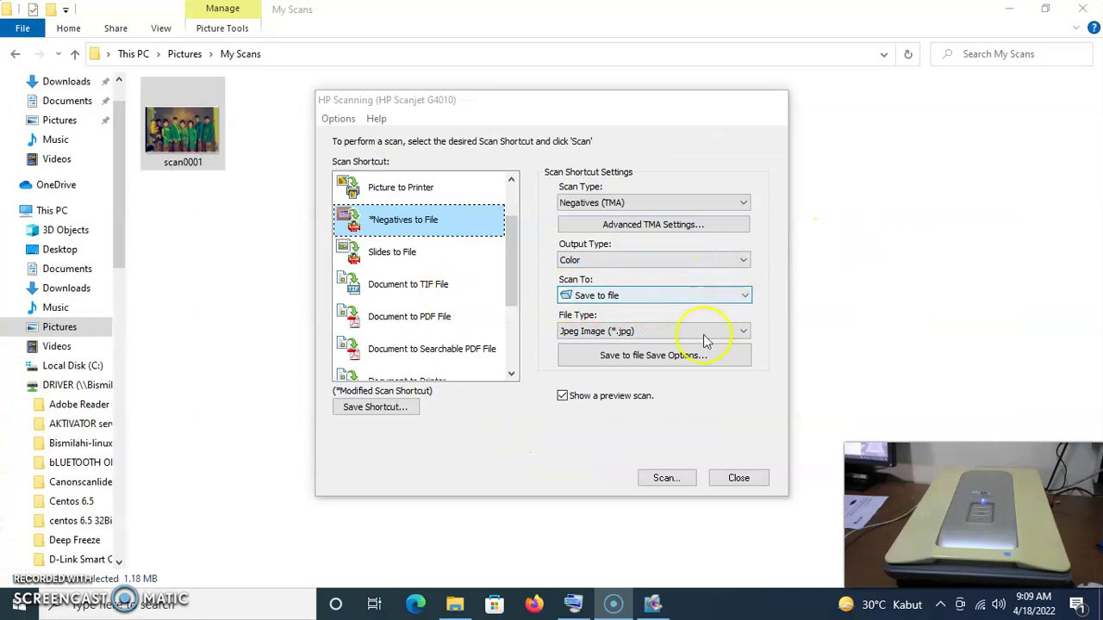
- Set the output resolution to 200 ppi in the advanced TMA settings and choose Jpeg Image (*.jpg) as the file type
{"action": "left_click", "coordinate": [733, 226]}
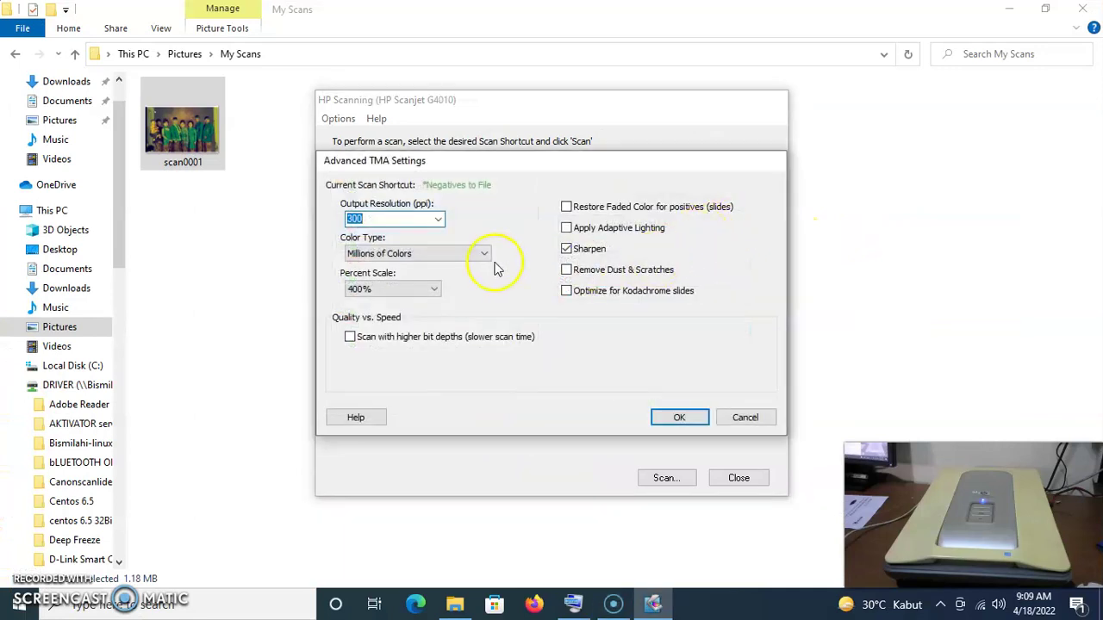
{"action": "left_click", "coordinate": [440, 221]}
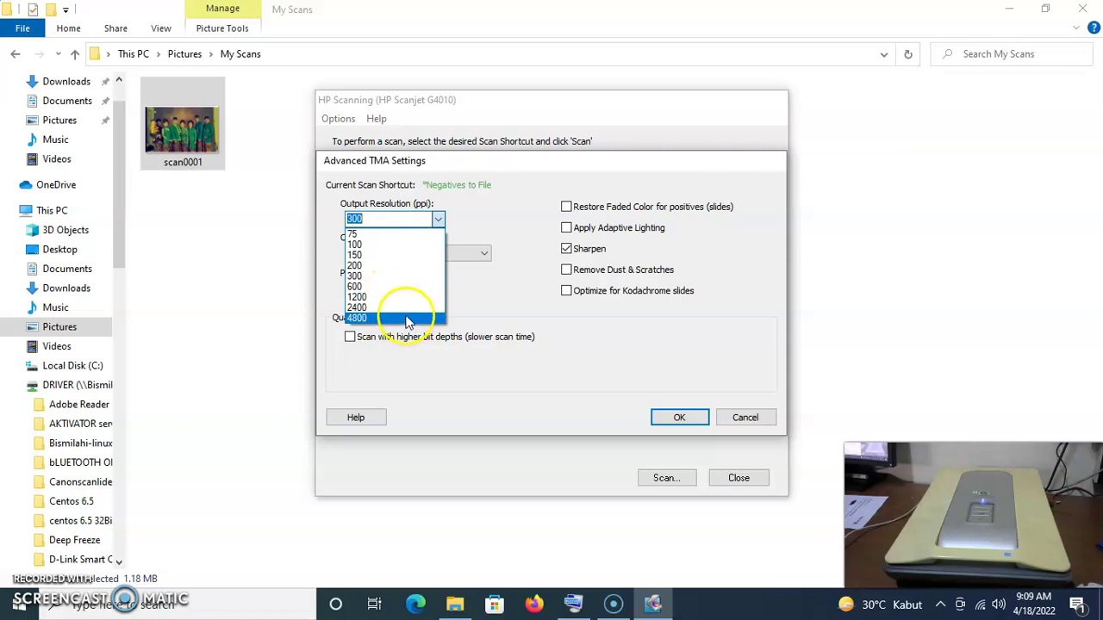
{"action": "left_click", "coordinate": [409, 266]}
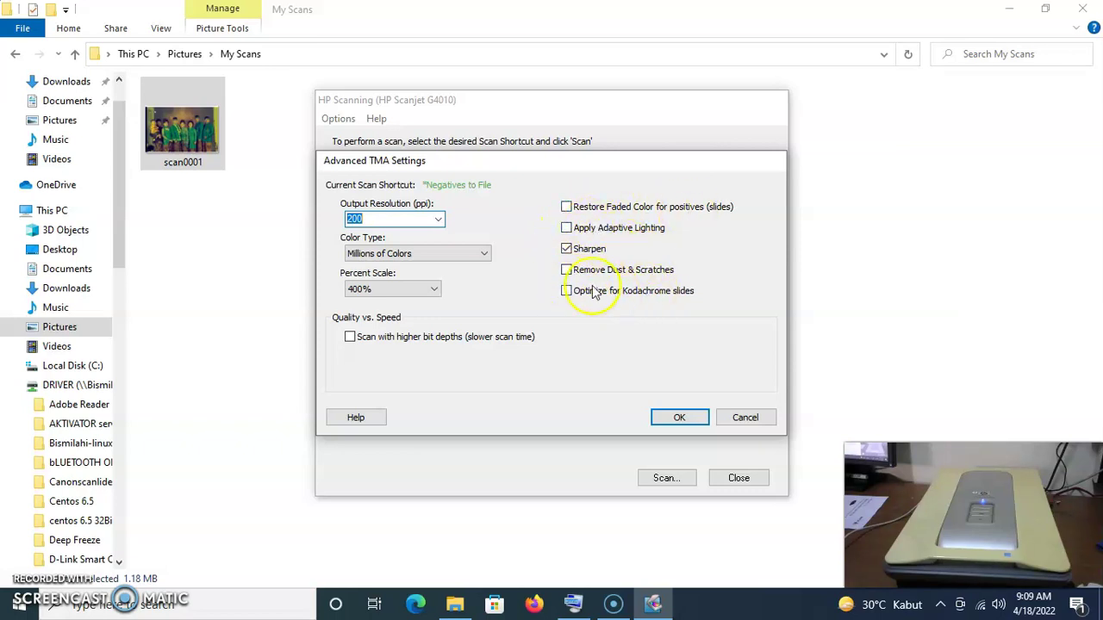
{"action": "left_click", "coordinate": [679, 418]}
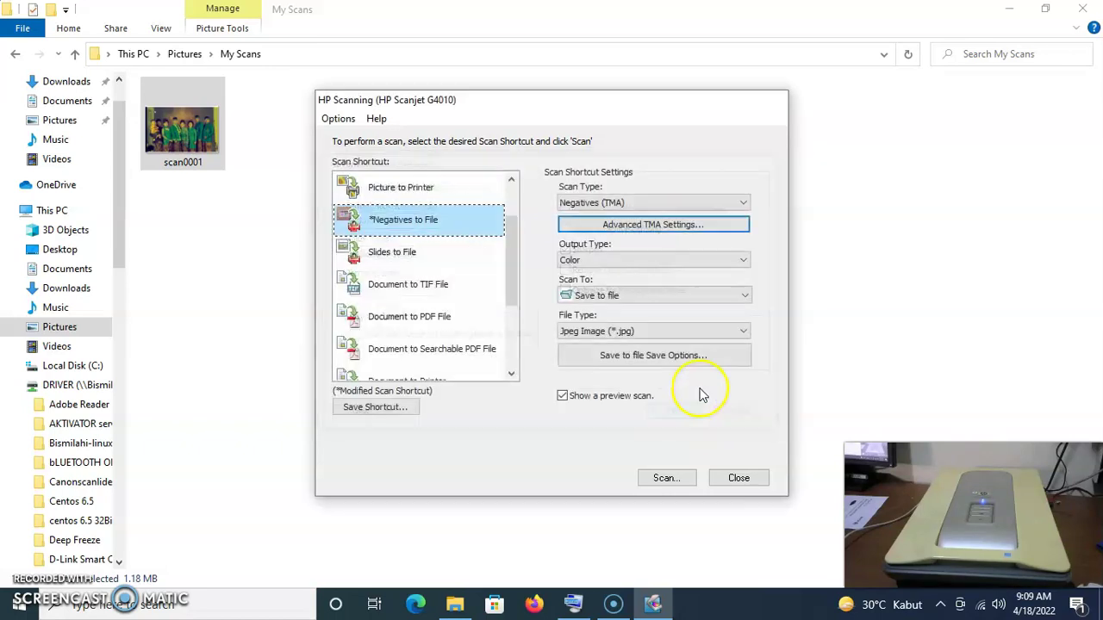
{"action": "left_click", "coordinate": [650, 335]}
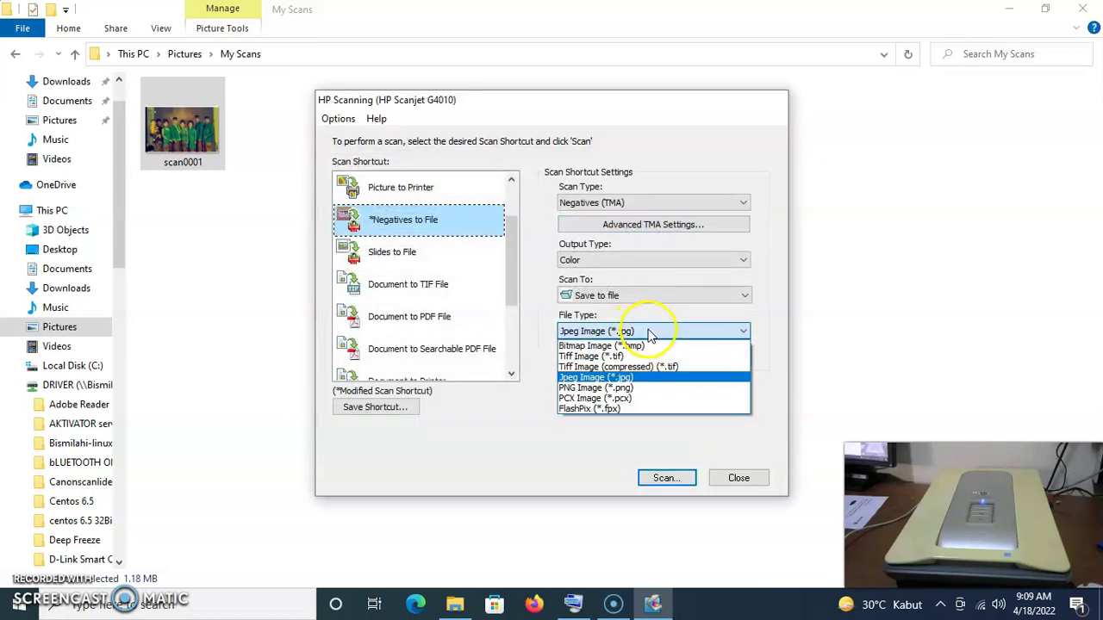
{"action": "left_click", "coordinate": [624, 379]}
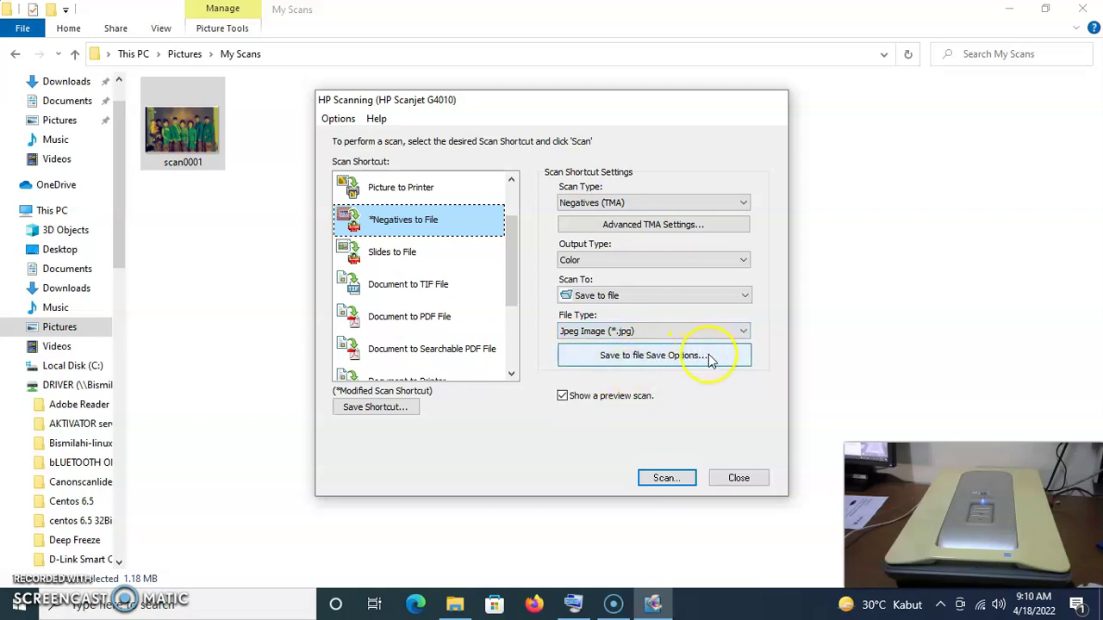
- Set the Negatives to File shortcut's scan type to Document (Glass or Feeder) and its file type to PDF (*.pdf)
{"action": "left_click", "coordinate": [742, 204]}
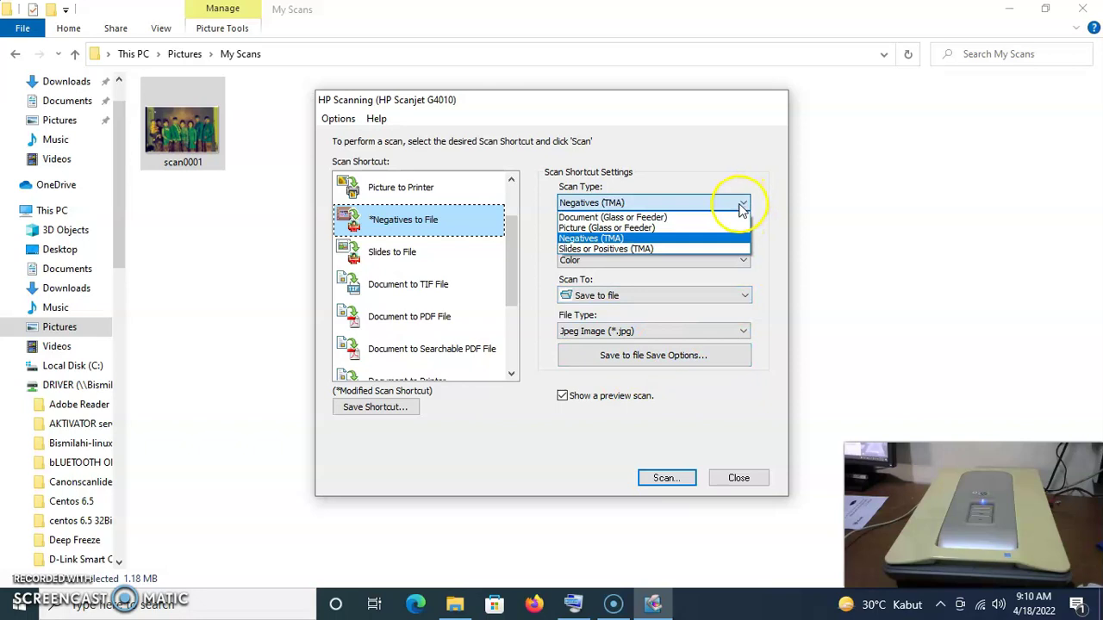
{"action": "left_click", "coordinate": [680, 218]}
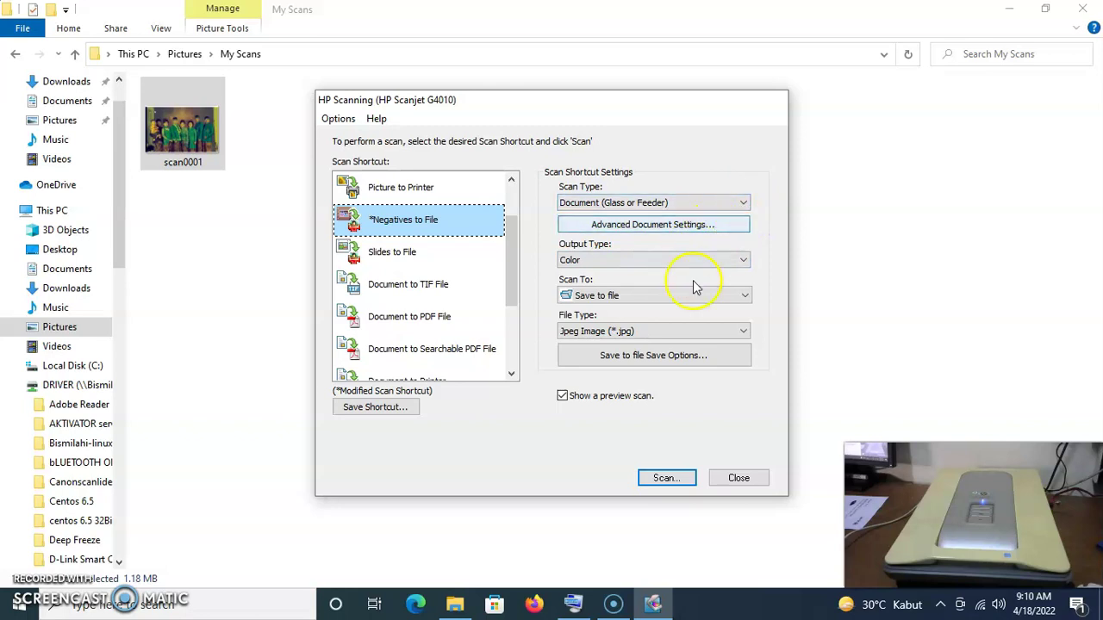
{"action": "left_click", "coordinate": [685, 332]}
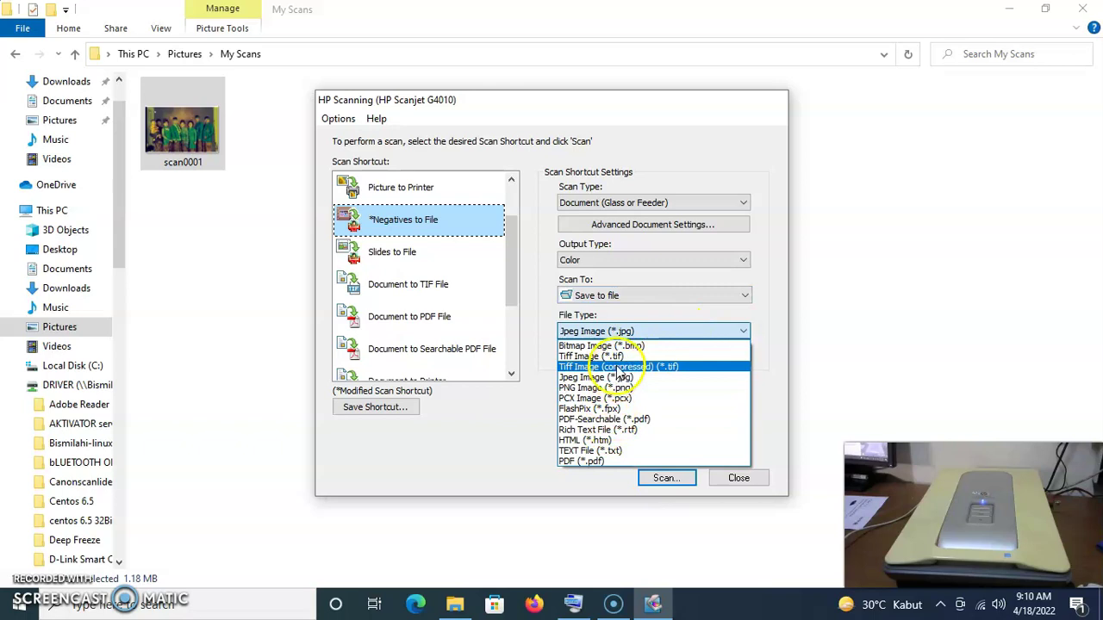
{"action": "left_click", "coordinate": [591, 460]}
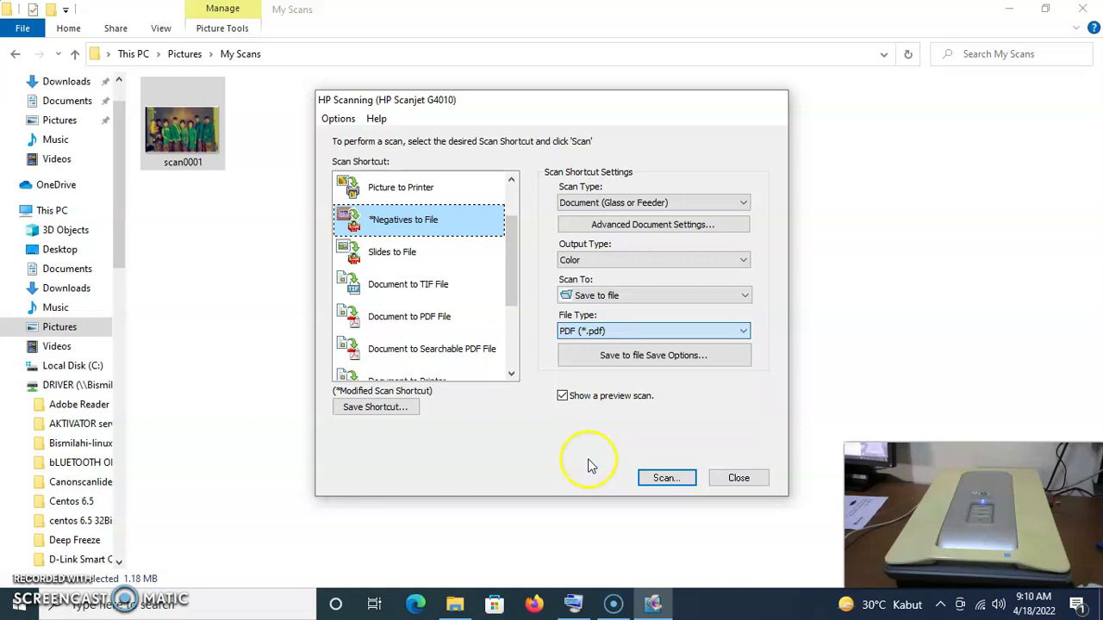
{"action": "left_click", "coordinate": [686, 335]}
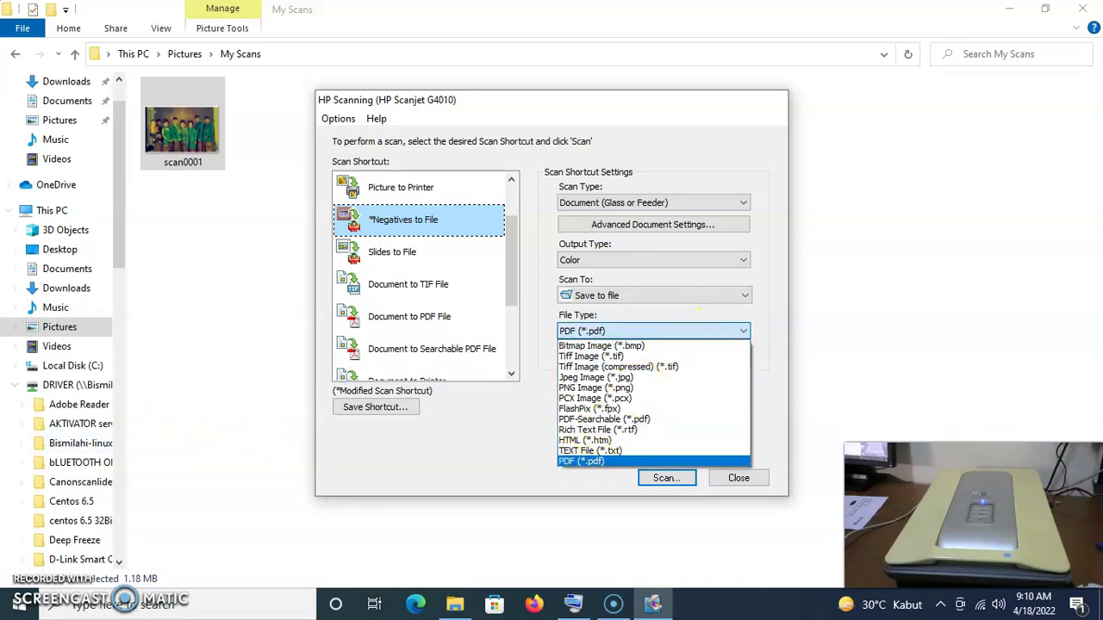
{"action": "left_click", "coordinate": [74, 365]}
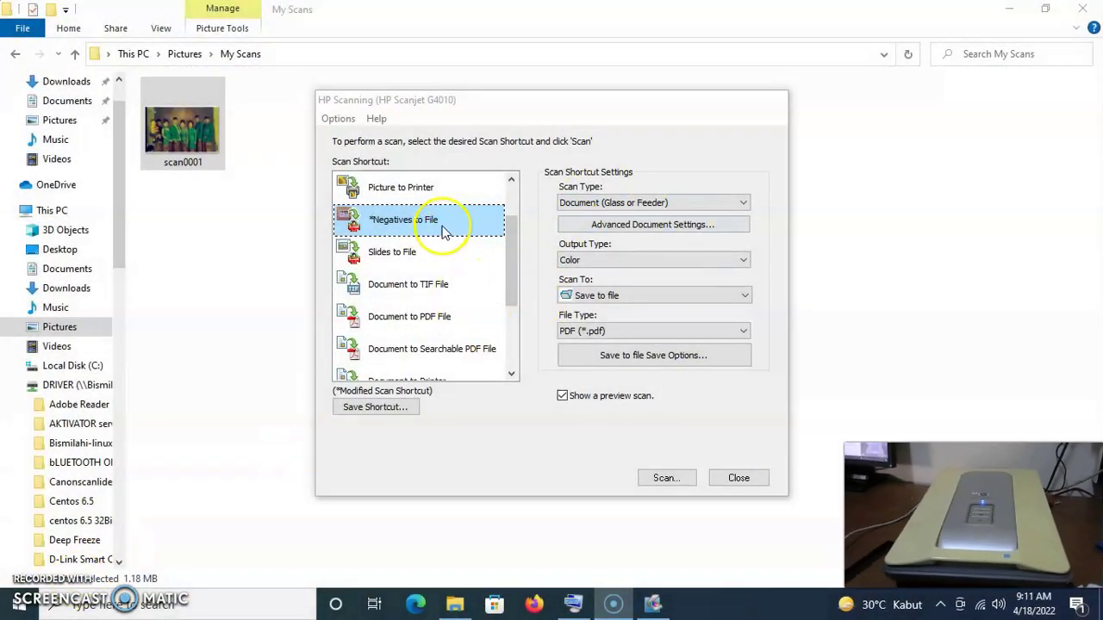
- Select the Document to PDF File scan shortcut with Document (Glass or Feeder) as the scan type
{"action": "left_click", "coordinate": [422, 321]}
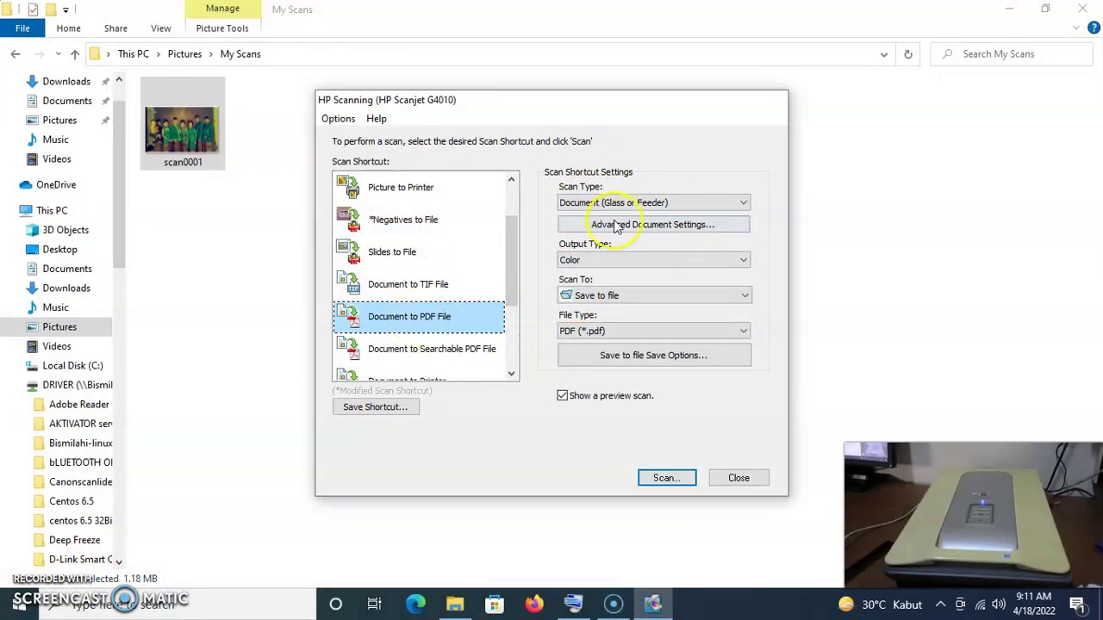
{"action": "left_click", "coordinate": [642, 207]}
{"action": "left_click", "coordinate": [648, 206]}
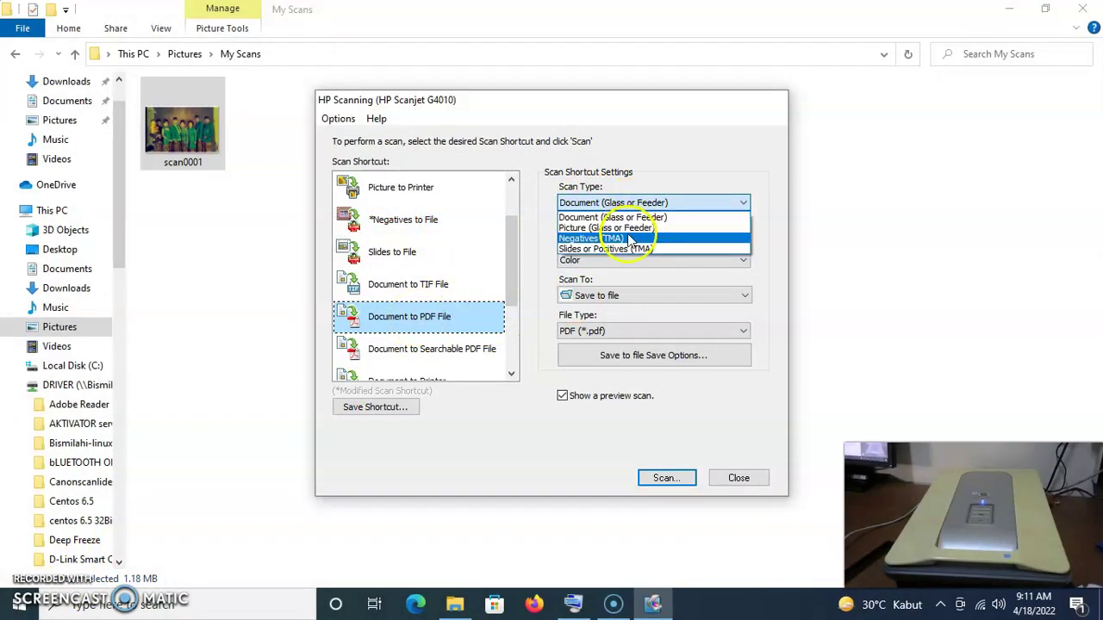
{"action": "left_click", "coordinate": [632, 219]}
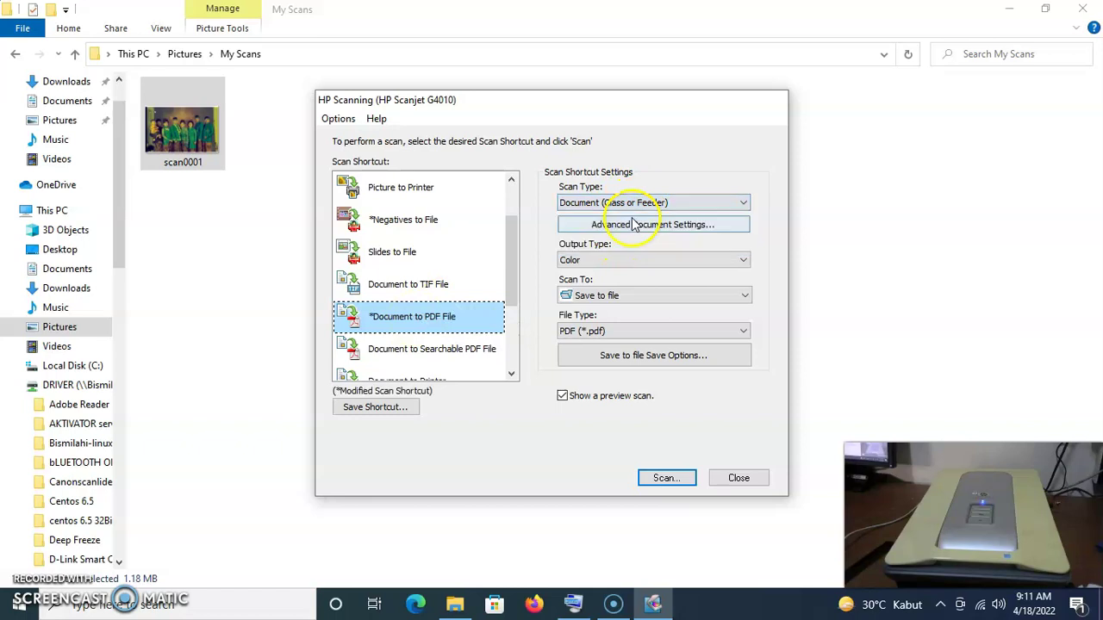
- Review and accept the advanced document settings for the PDF shortcut, and start the scan
{"action": "left_click", "coordinate": [668, 226]}
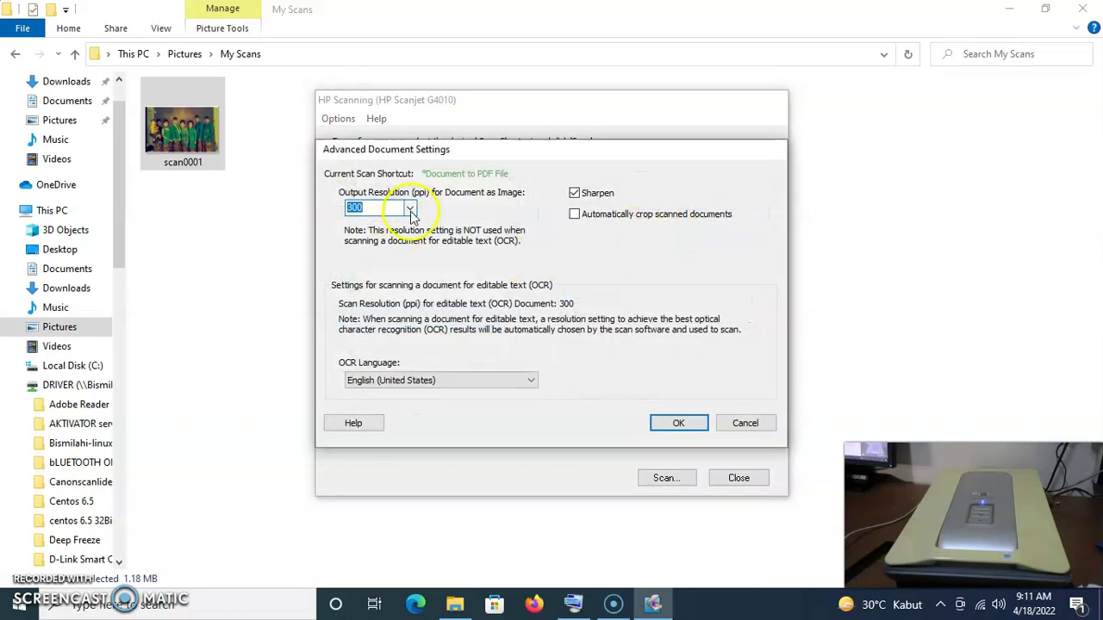
{"action": "left_click", "coordinate": [678, 423]}
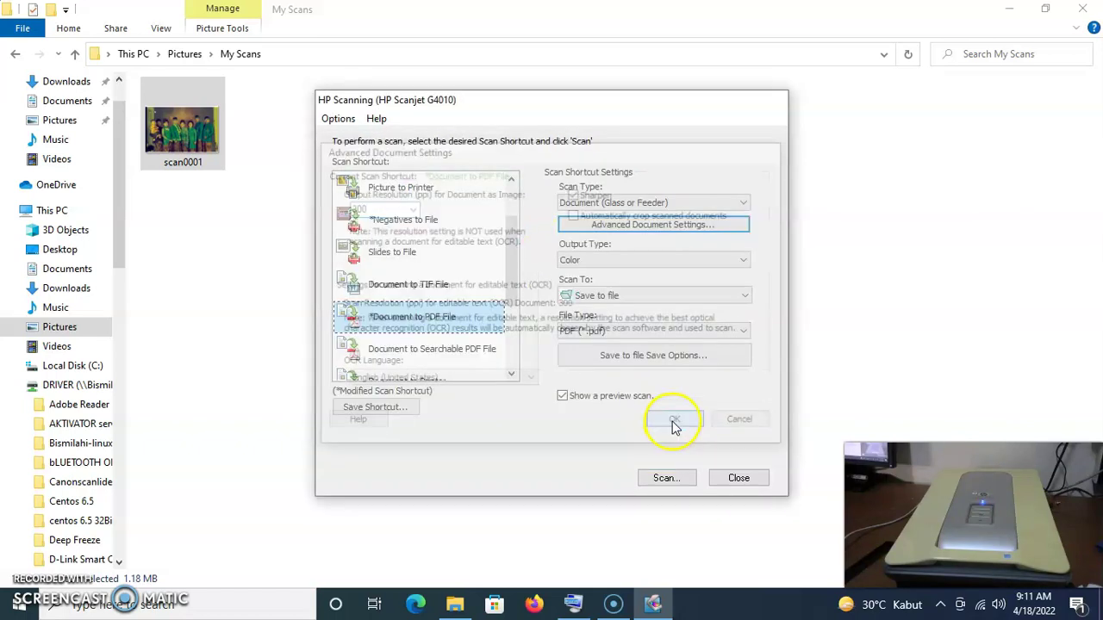
{"action": "left_click", "coordinate": [668, 479]}
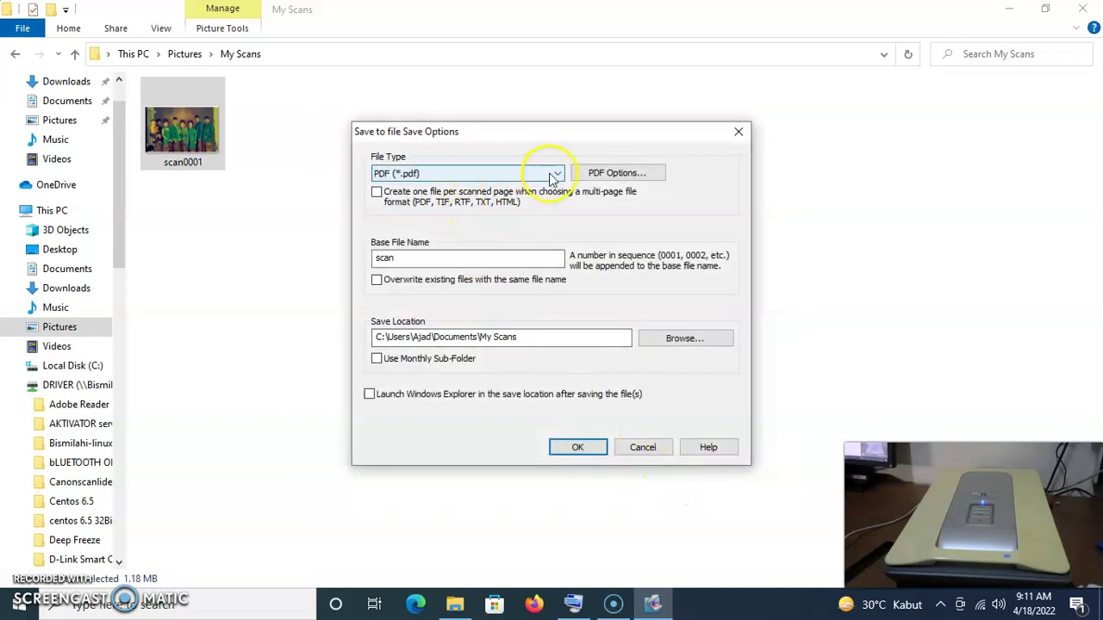